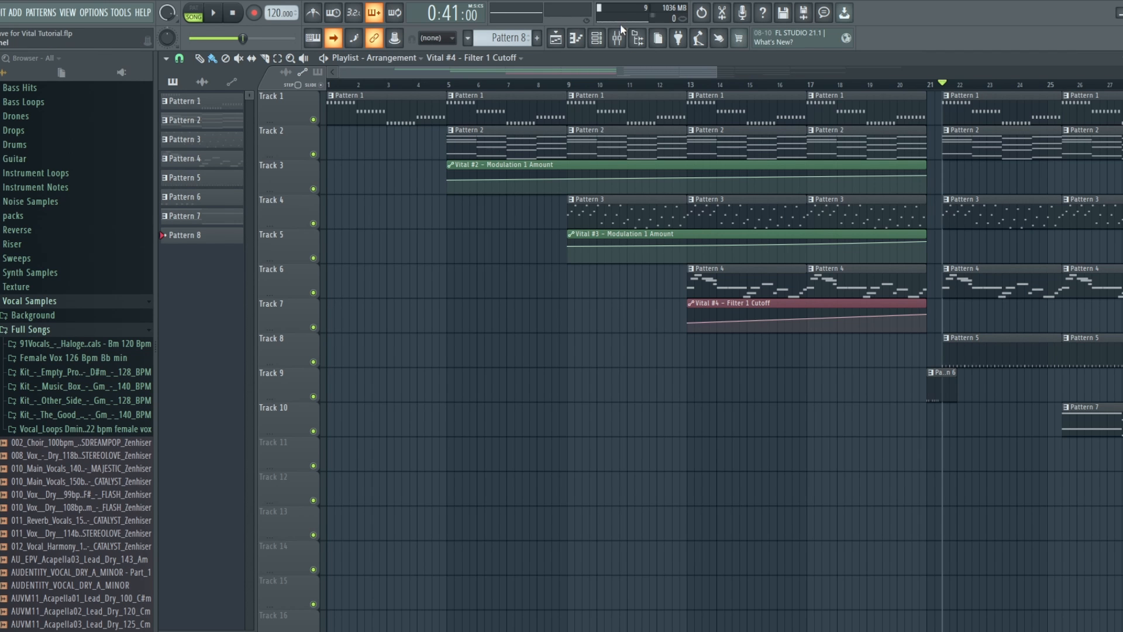
Open the Vital bass synth from the channel rack, review its effects page and return to the voice page.
left_click(596, 37)
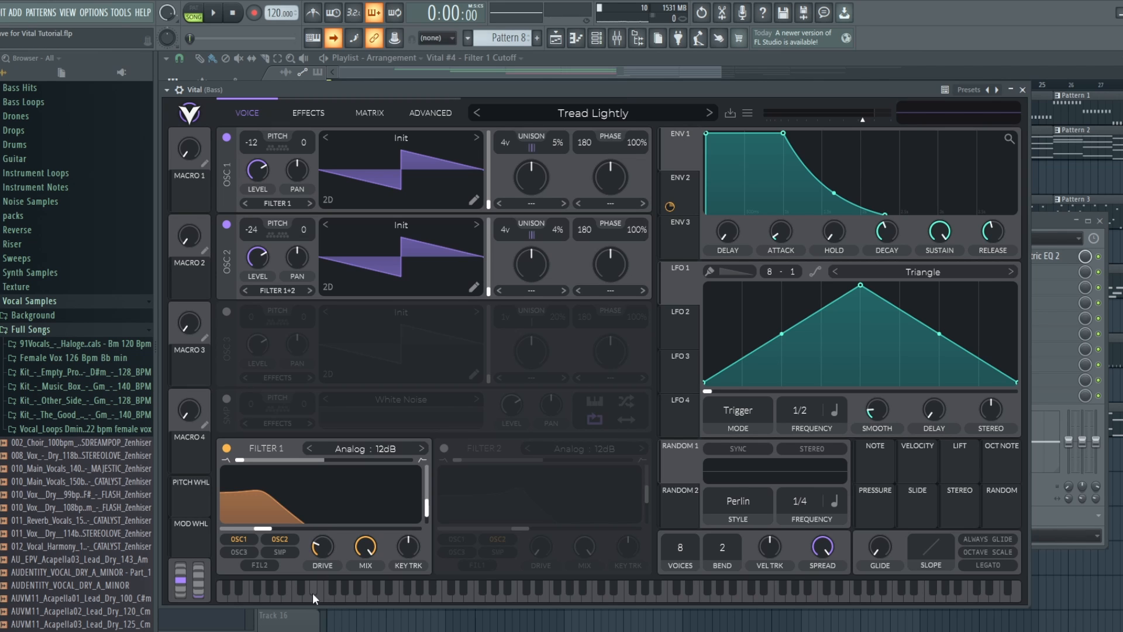
left_click(302, 116)
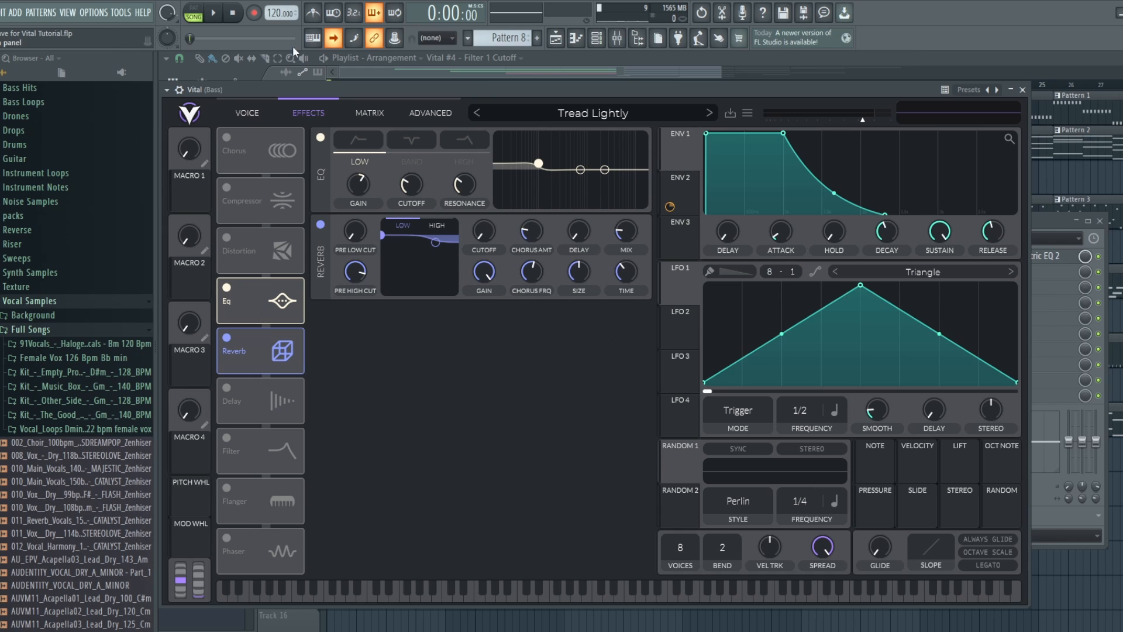
left_click(245, 112)
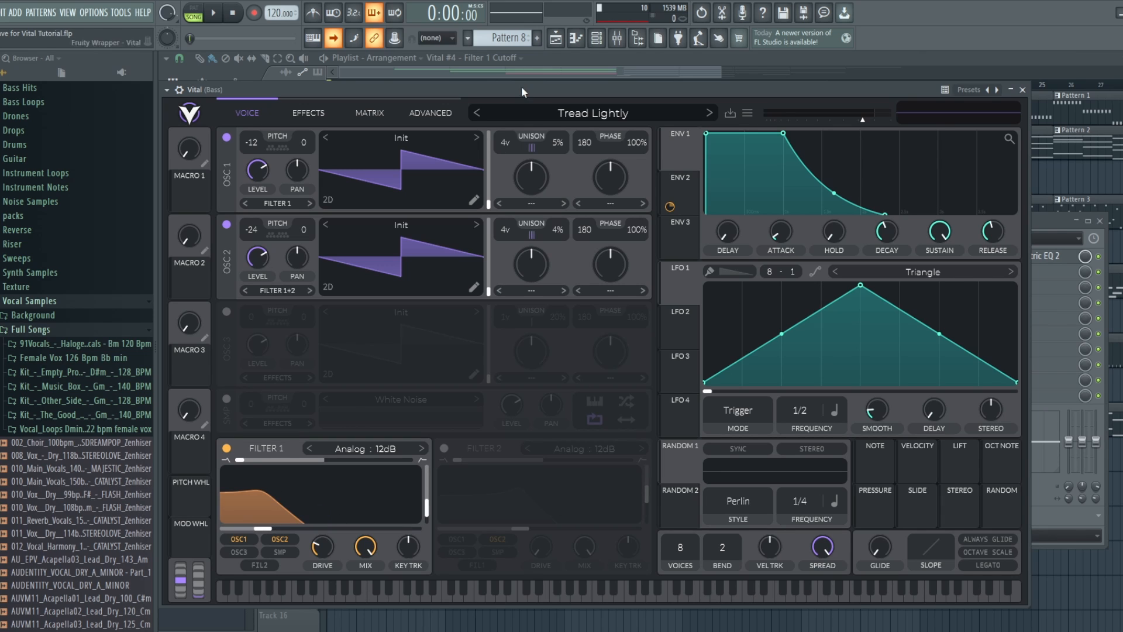
Select Pattern 1, return to the playlist and play the pattern in pattern mode.
left_click(502, 38)
left_click(534, 47)
left_click(556, 40)
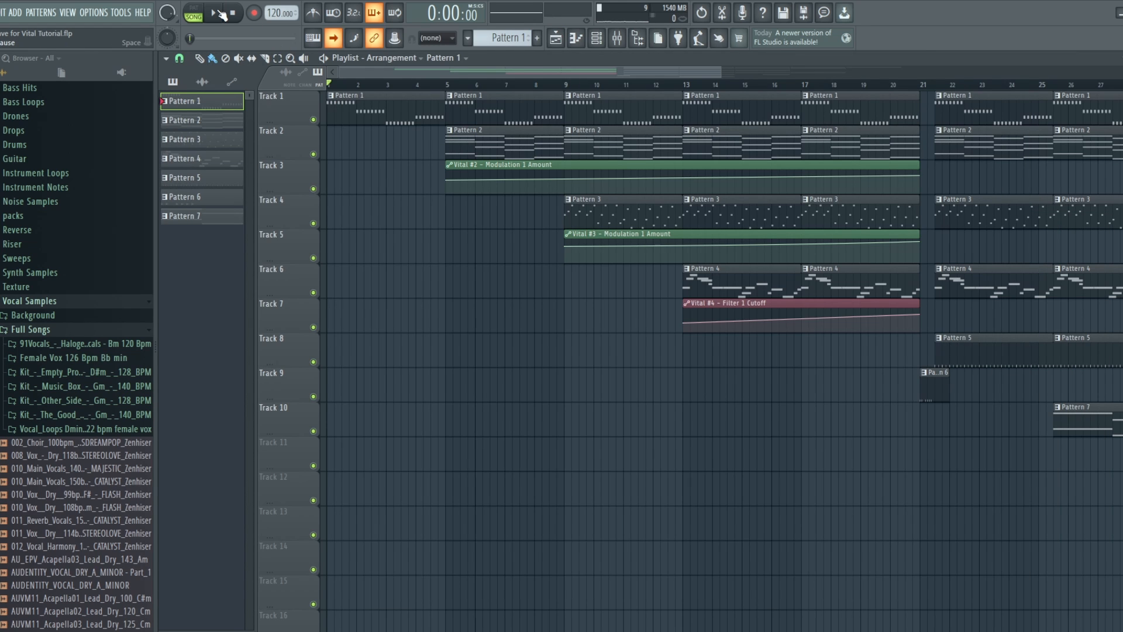
left_click(193, 12)
left_click(215, 13)
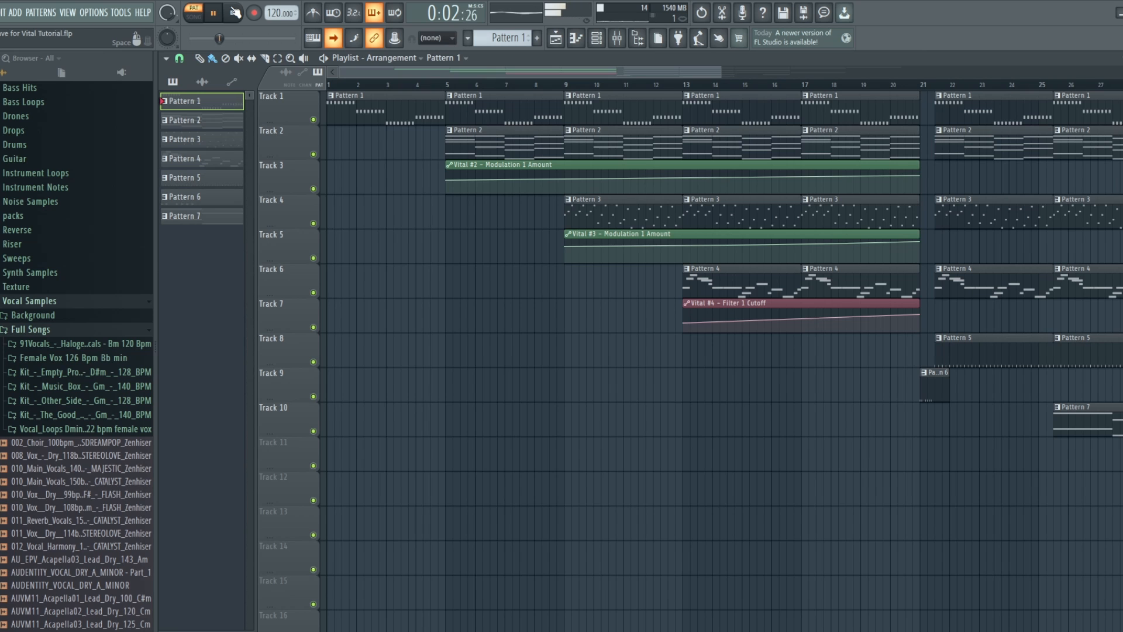
Examine Pattern 1's bass notes in the piano roll from bar 1 and stop playback.
left_click(586, 42)
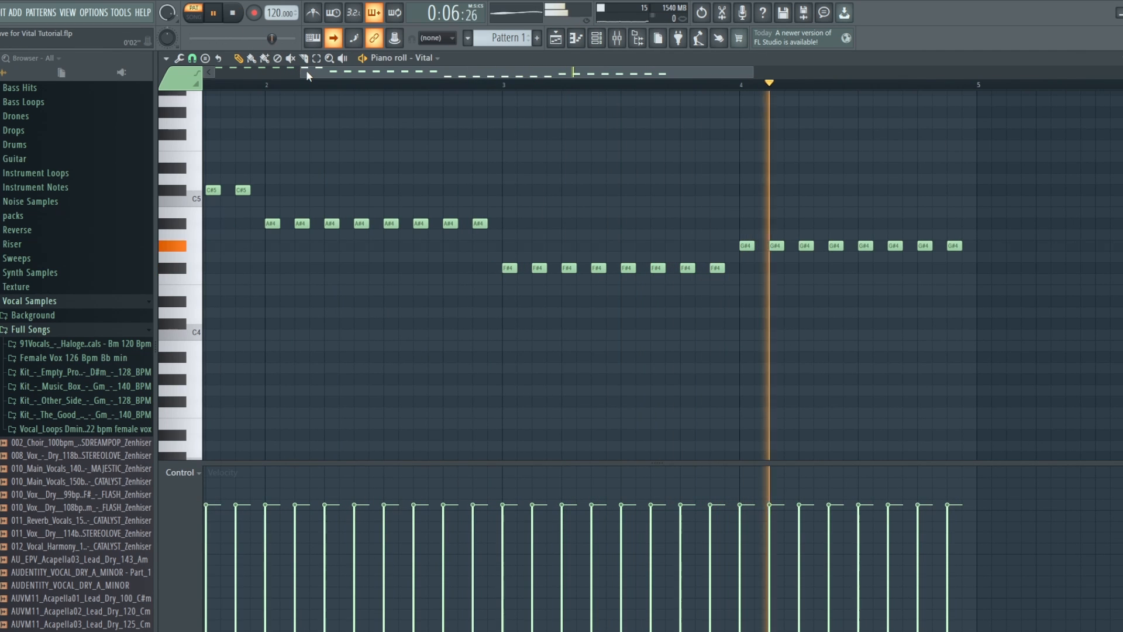
left_click_drag(301, 72, 163, 68)
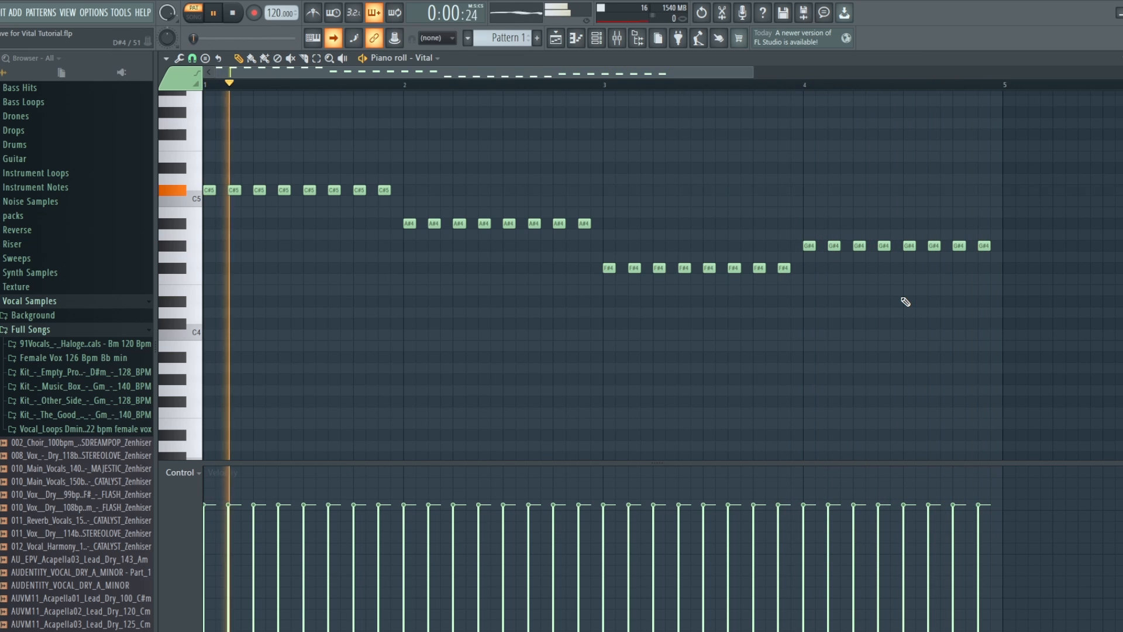
left_click(233, 13)
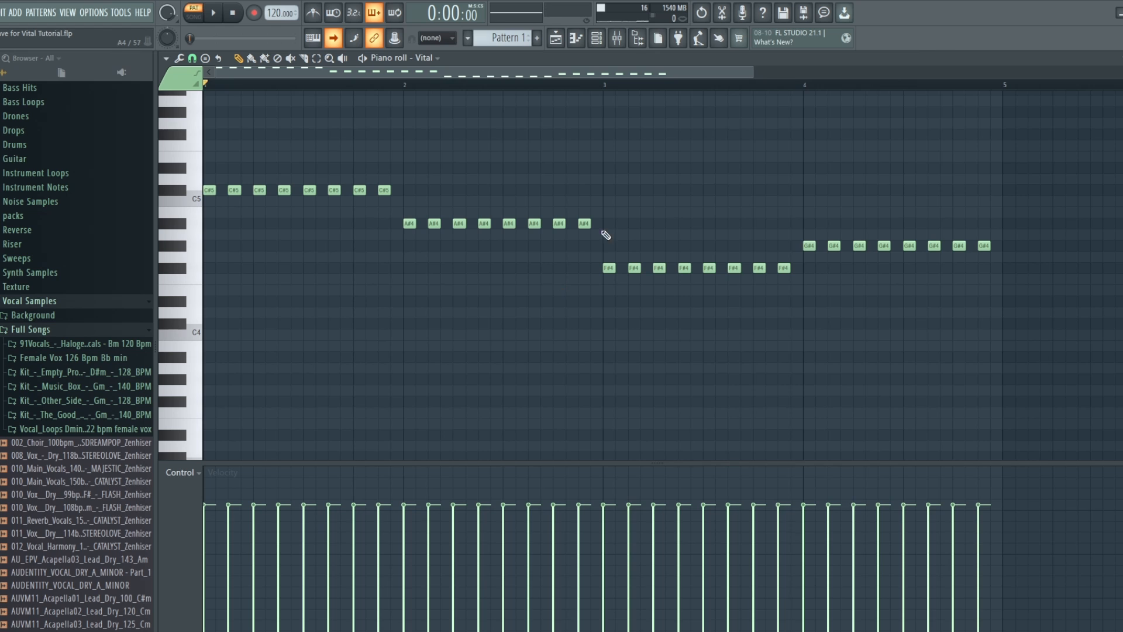
Open the Vital bass synth and adjust the Env 2 modulation amount on Filter 1's cutoff.
left_click(597, 38)
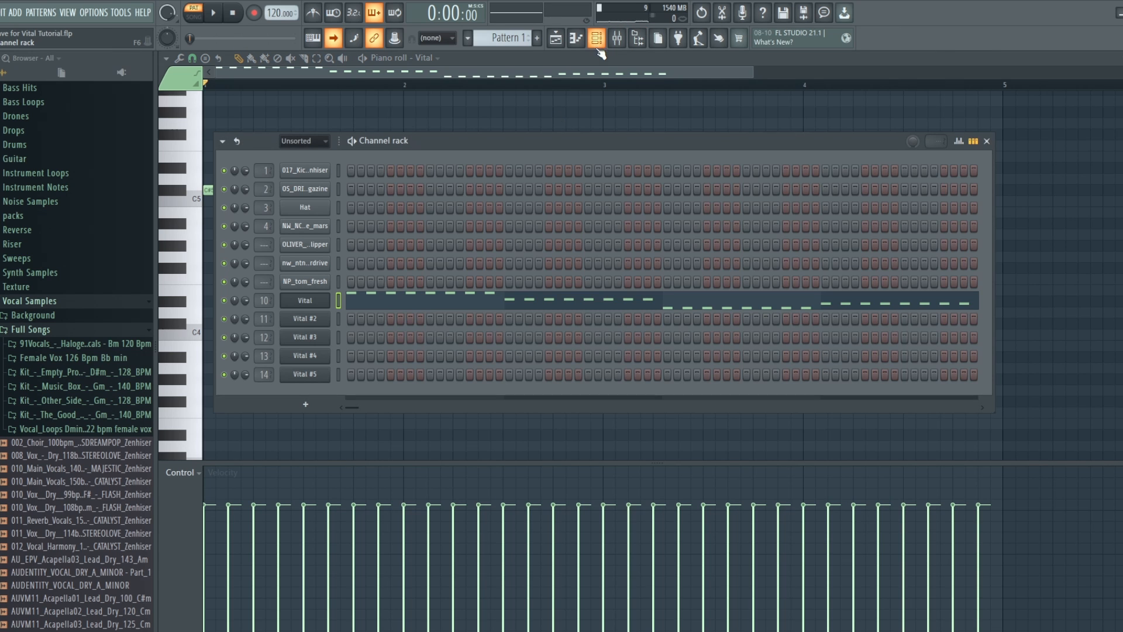
left_click(305, 301)
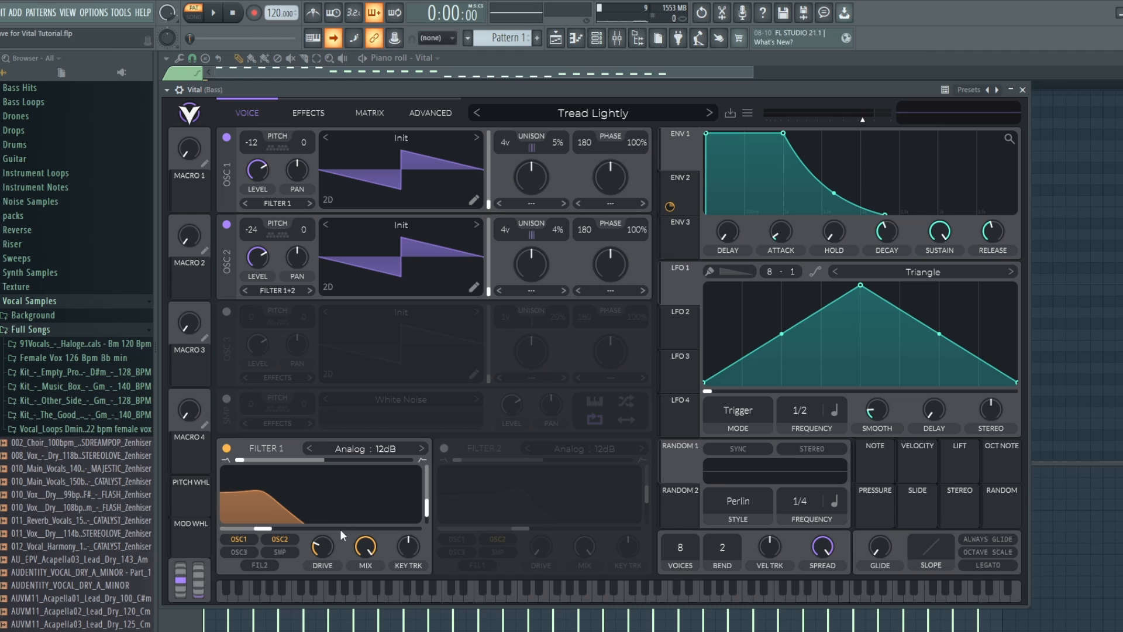
mouse_move(276, 526)
mouse_move(322, 514)
left_mouse_down()
mouse_move(321, 494)
mouse_move(321, 525)
left_mouse_up()
left_click_drag(321, 513, 320, 522)
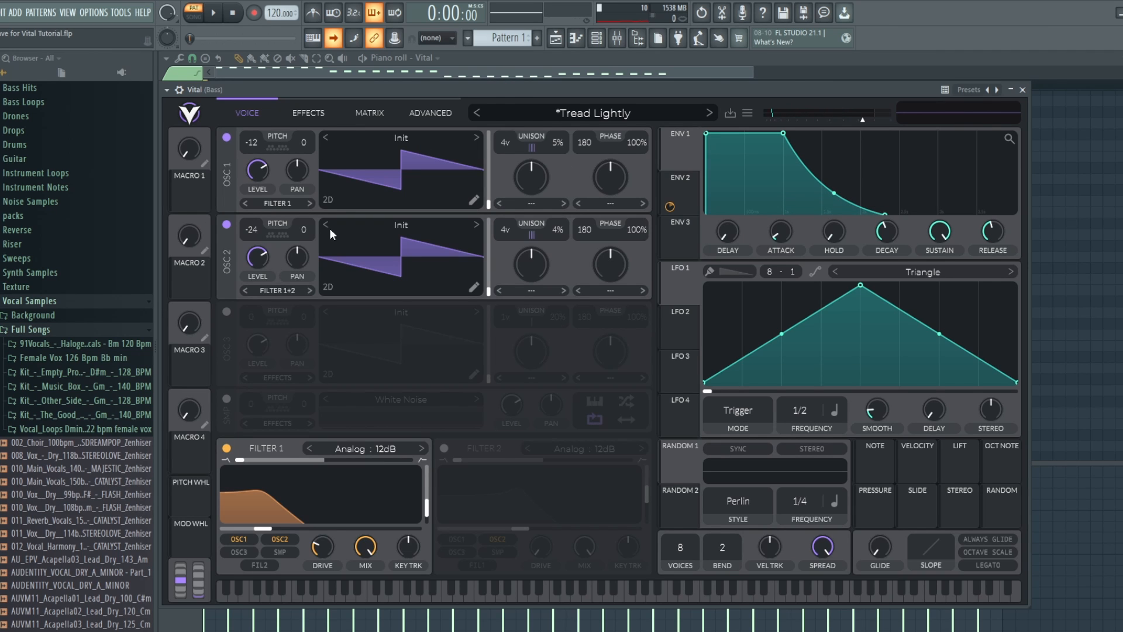
Switch to Pattern 2 and examine its chord notes in the piano roll from bar 1, covering the high and low octaves.
left_click(556, 40)
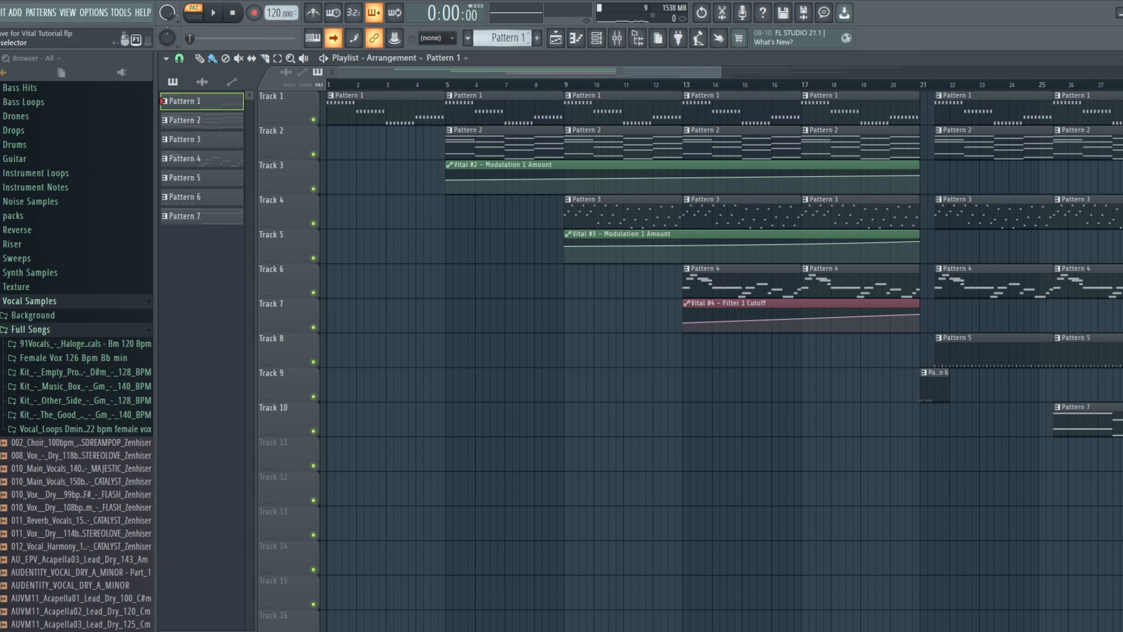
scroll(509, 39, "down", 1)
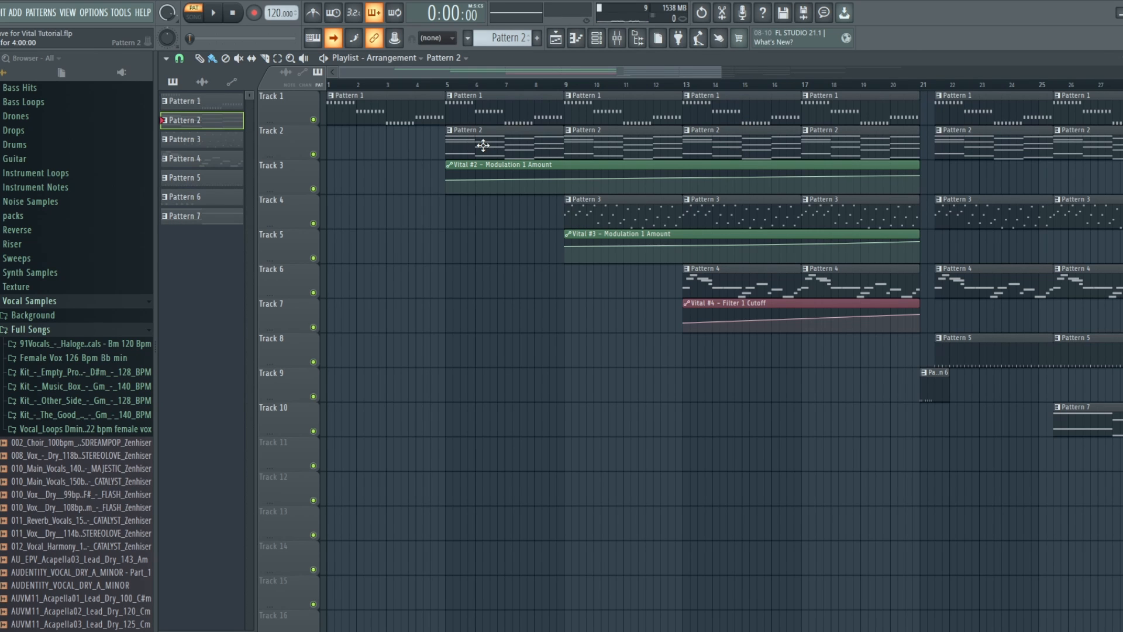
double_click(509, 151)
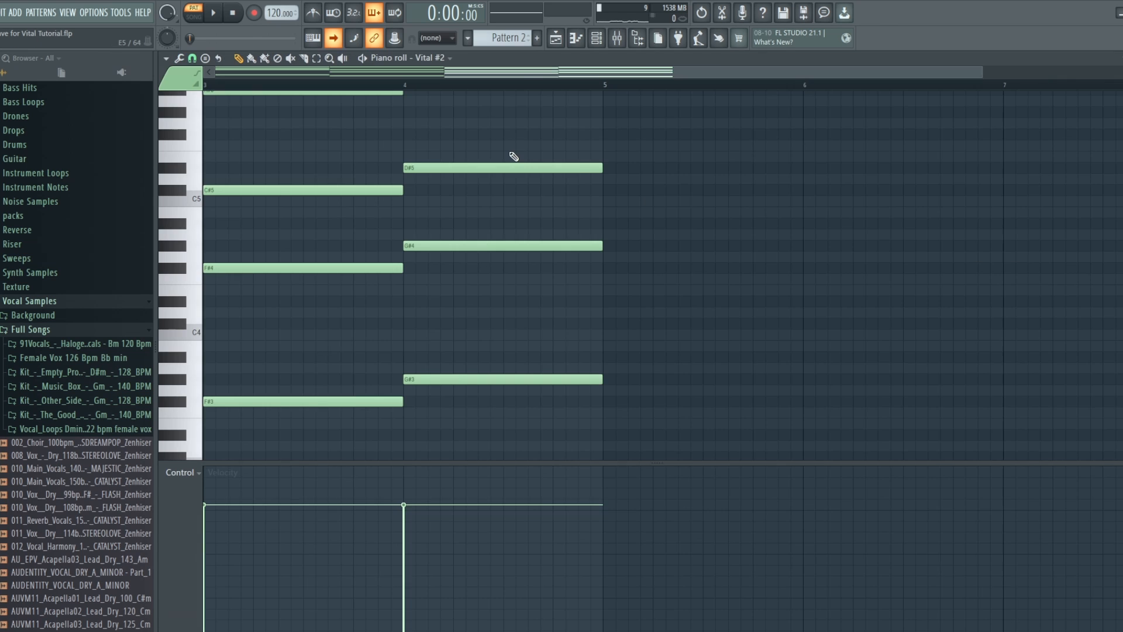
left_click_drag(522, 74, 274, 73)
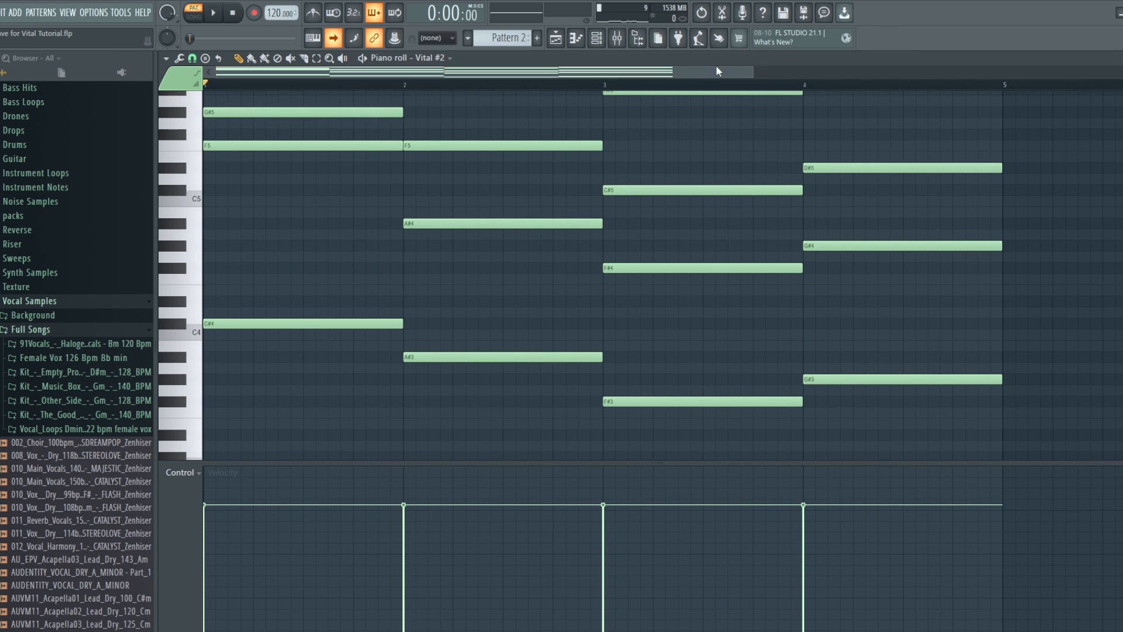
scroll(725, 398, "up", 4)
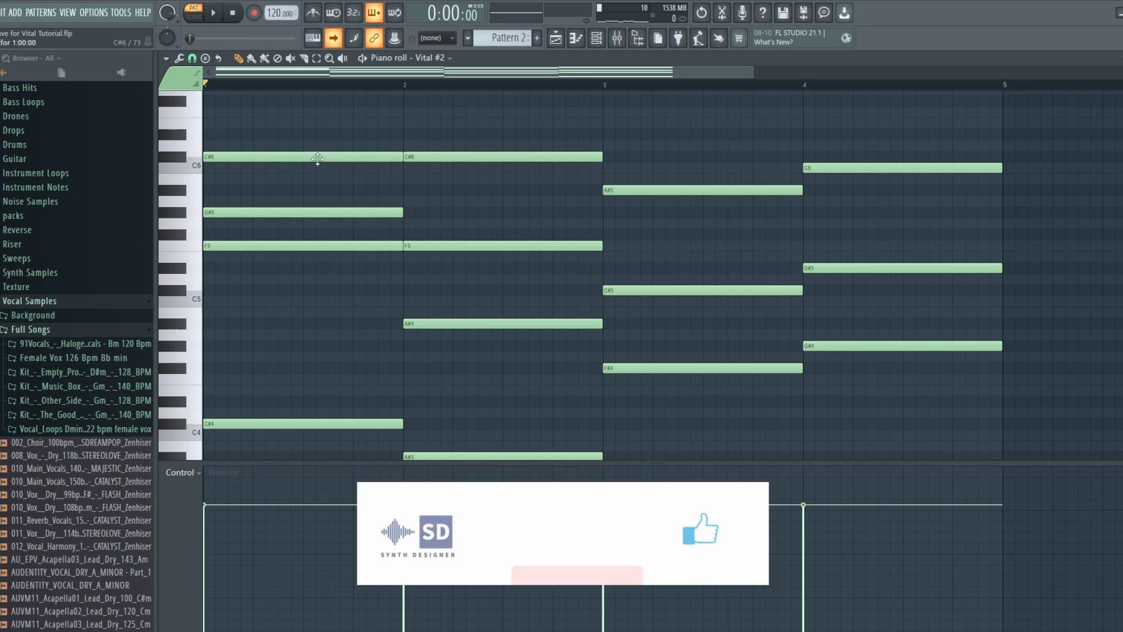
scroll(556, 376, "down", 1)
scroll(646, 351, "down", 2)
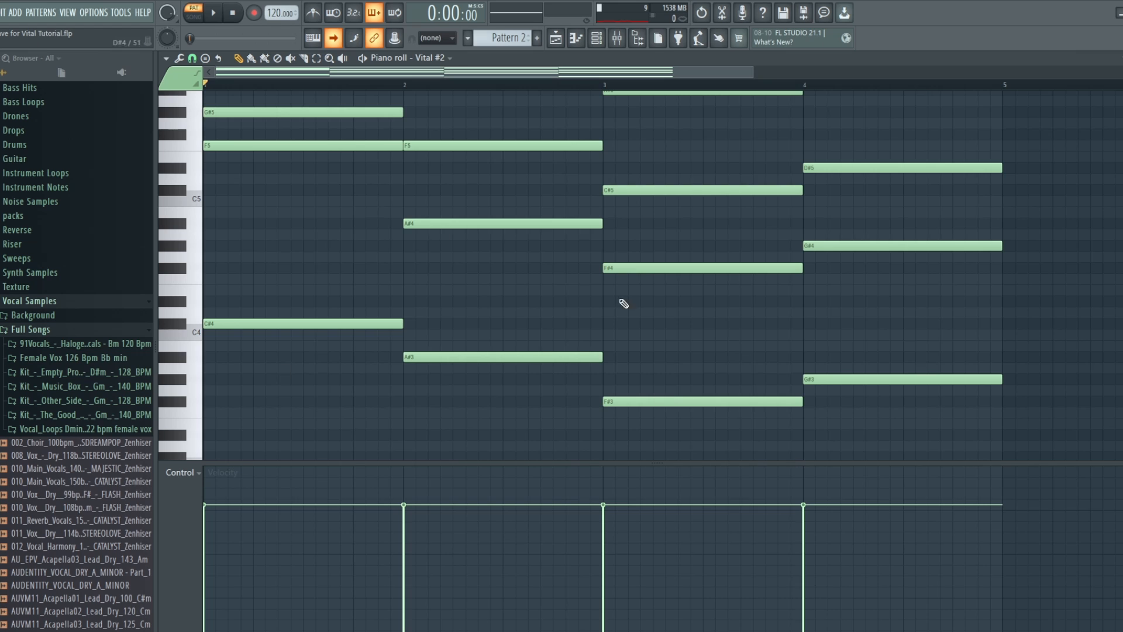
scroll(837, 393, "up", 2)
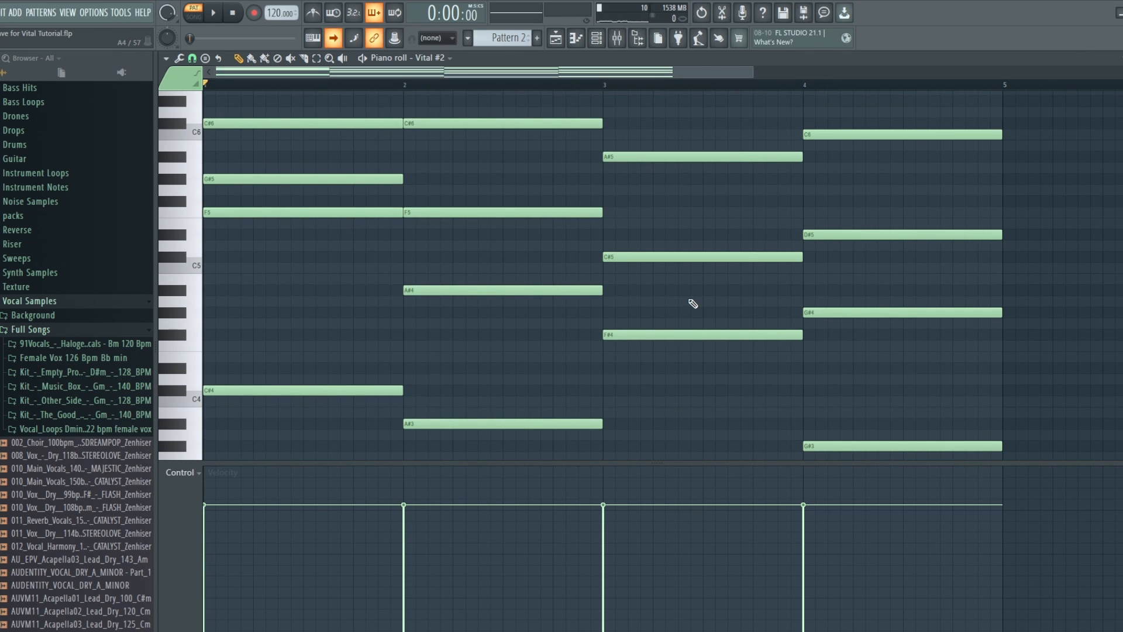
Open the Vital #2 chords synth and increase the Env 2 modulation amount on Filter 1's cutoff.
left_click(597, 38)
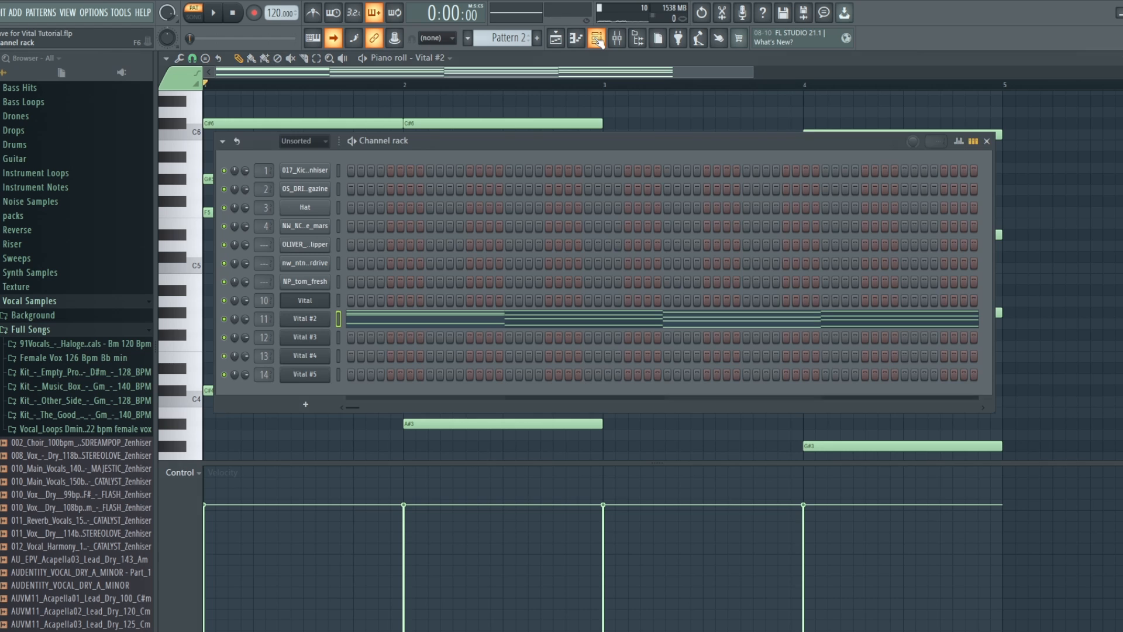
left_click(314, 318)
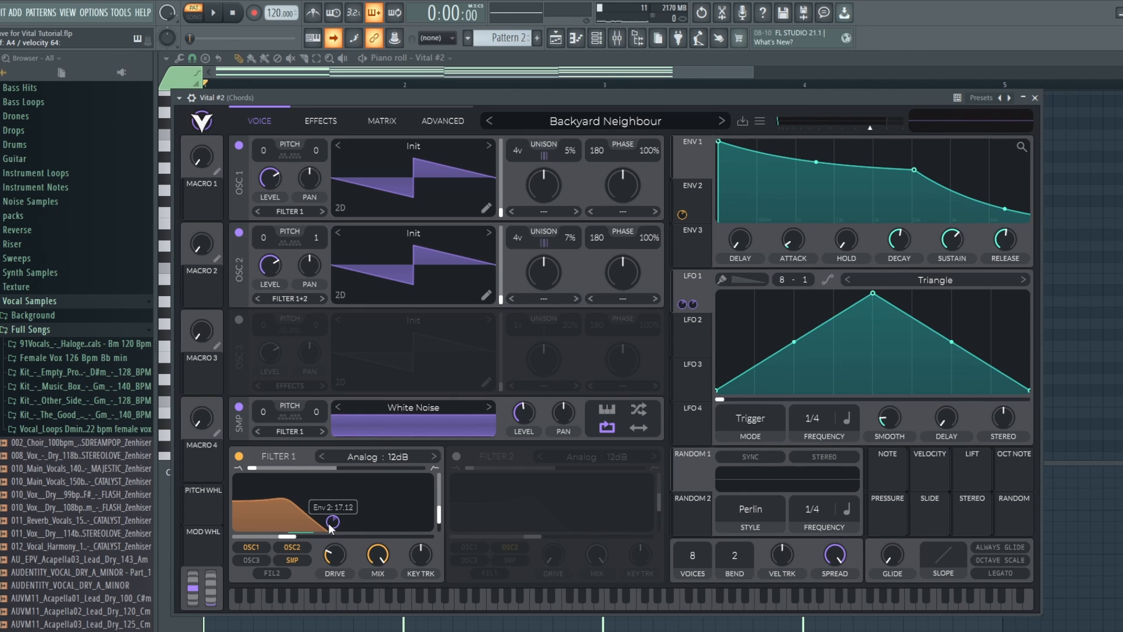
left_click_drag(333, 521, 333, 489)
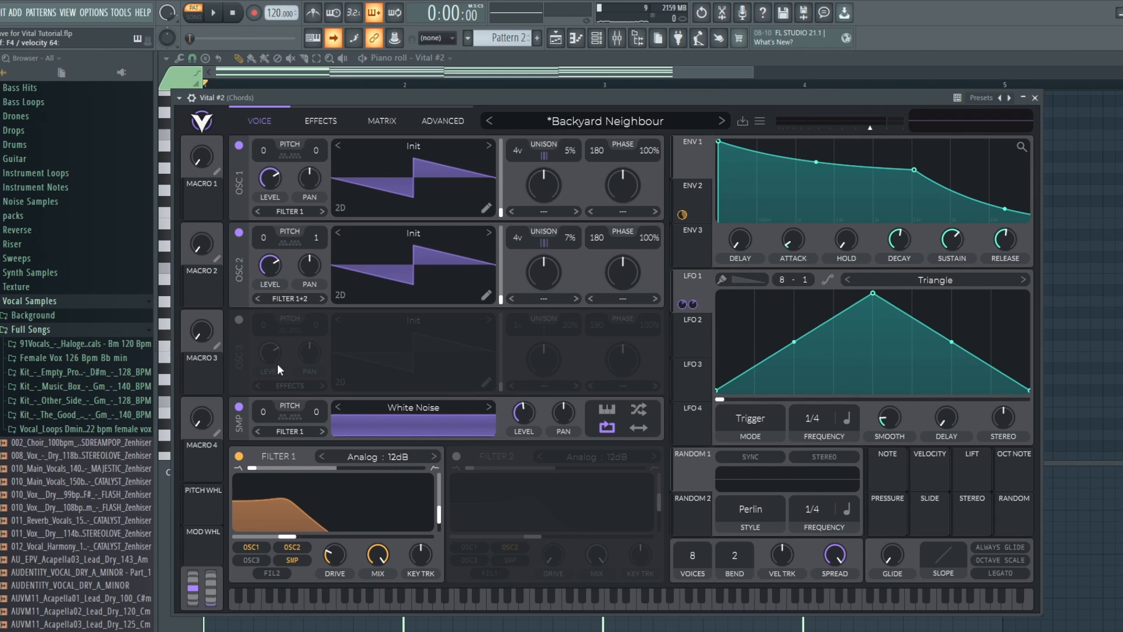
mouse_move(333, 522)
Play the song arrangement from bar 5 to hear the chords with the bass, and stop playback.
left_click(556, 38)
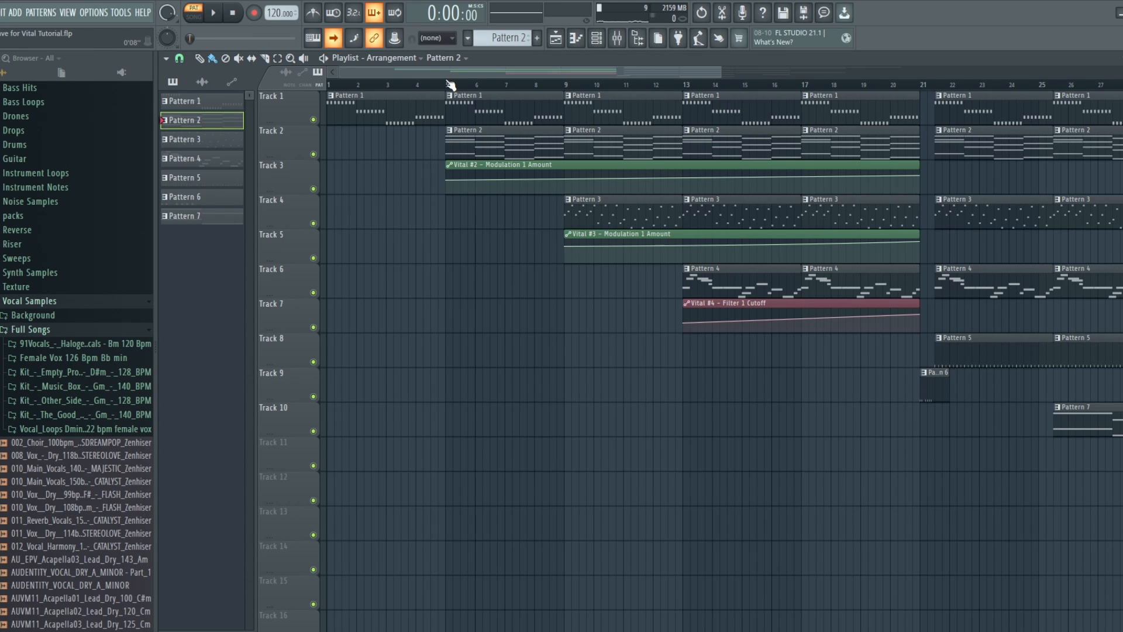
left_click(449, 85)
left_click(215, 15)
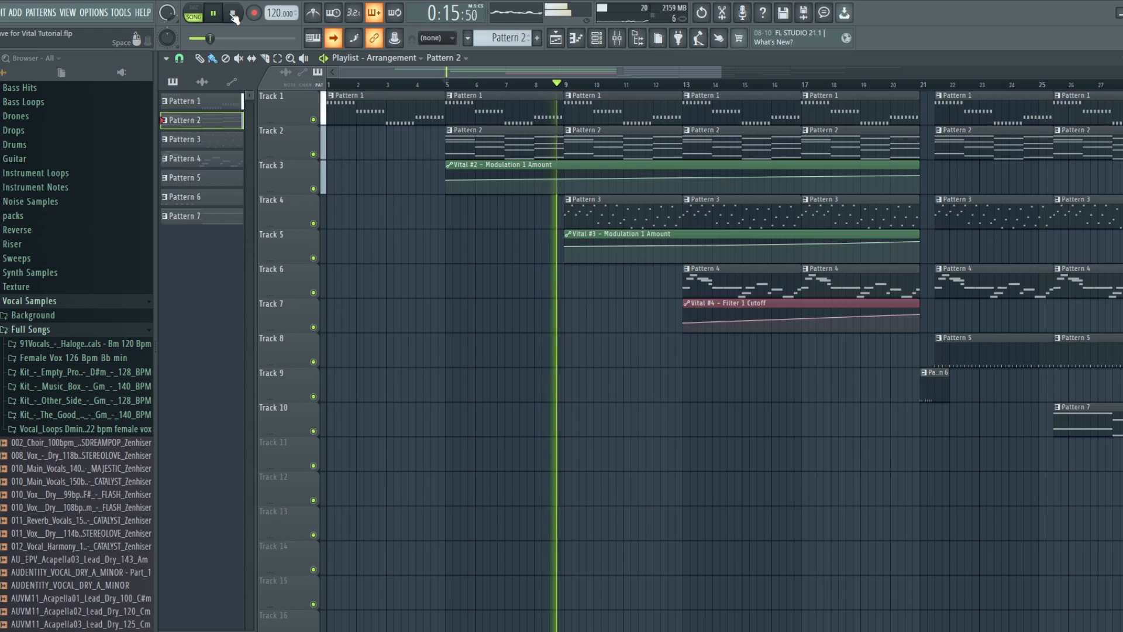
left_click(232, 13)
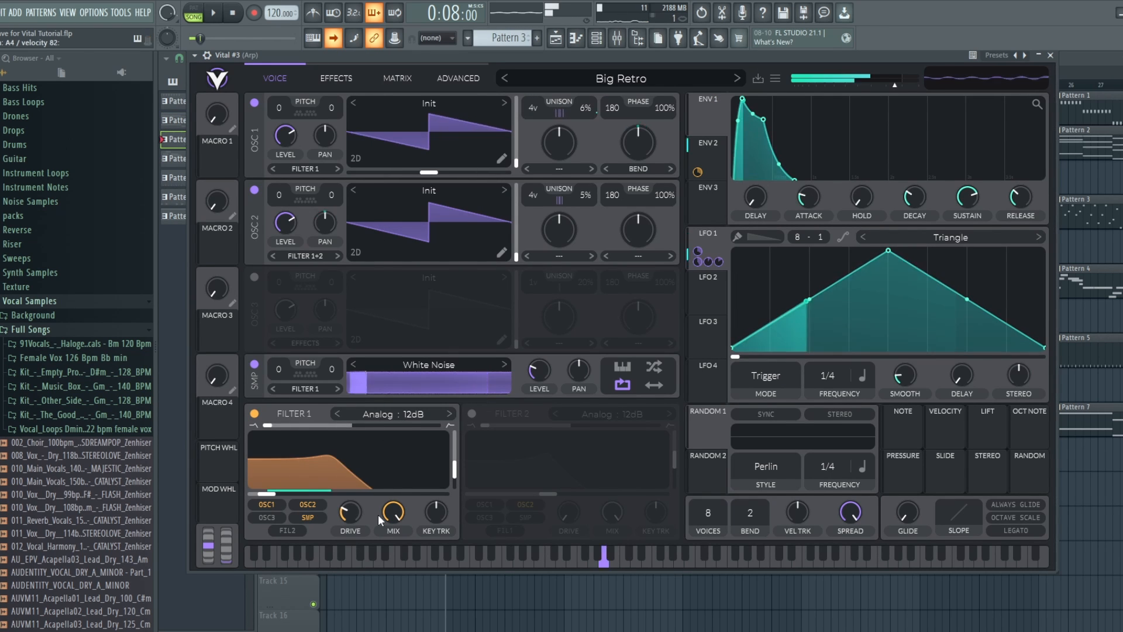
Set the Env 2 modulation amount on Filter 1's cutoff in the Vital #3 arp synth to about 35.
mouse_move(348, 480)
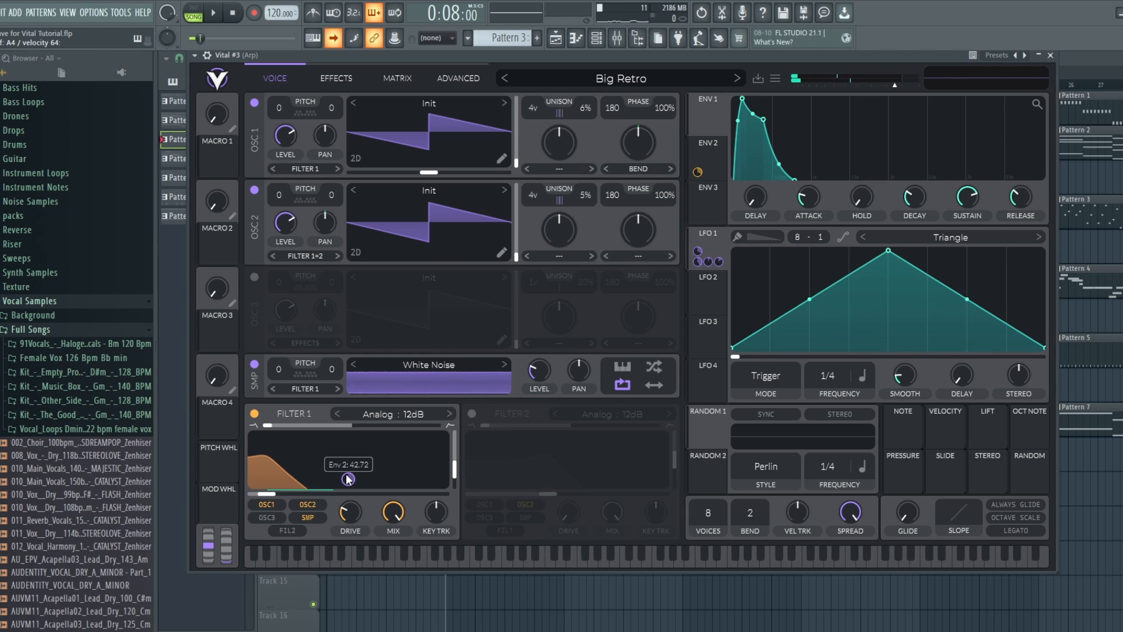
left_click_drag(348, 479, 348, 468)
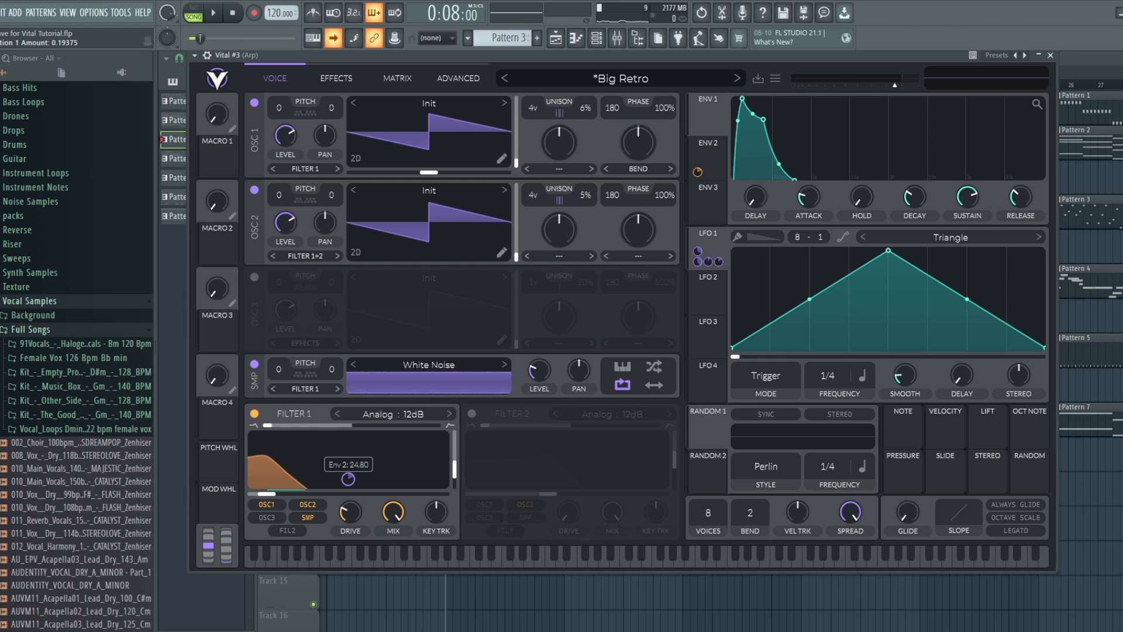
left_click_drag(349, 479, 349, 469)
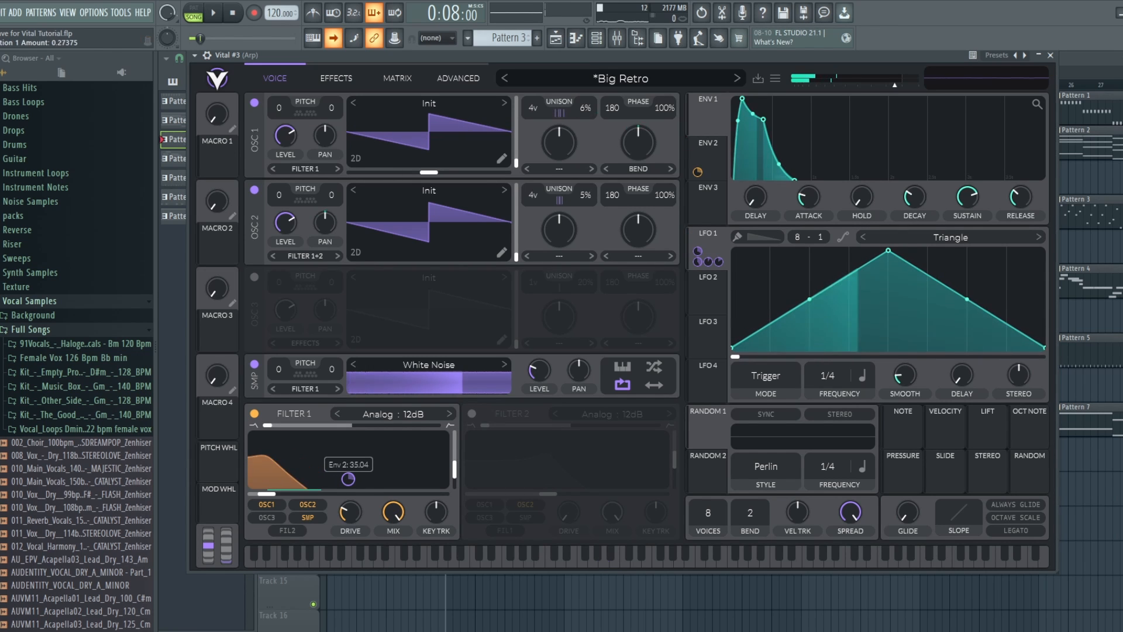
Play the song arrangement from bar 9 to hear the arp join in, and stop playback.
left_click(556, 45)
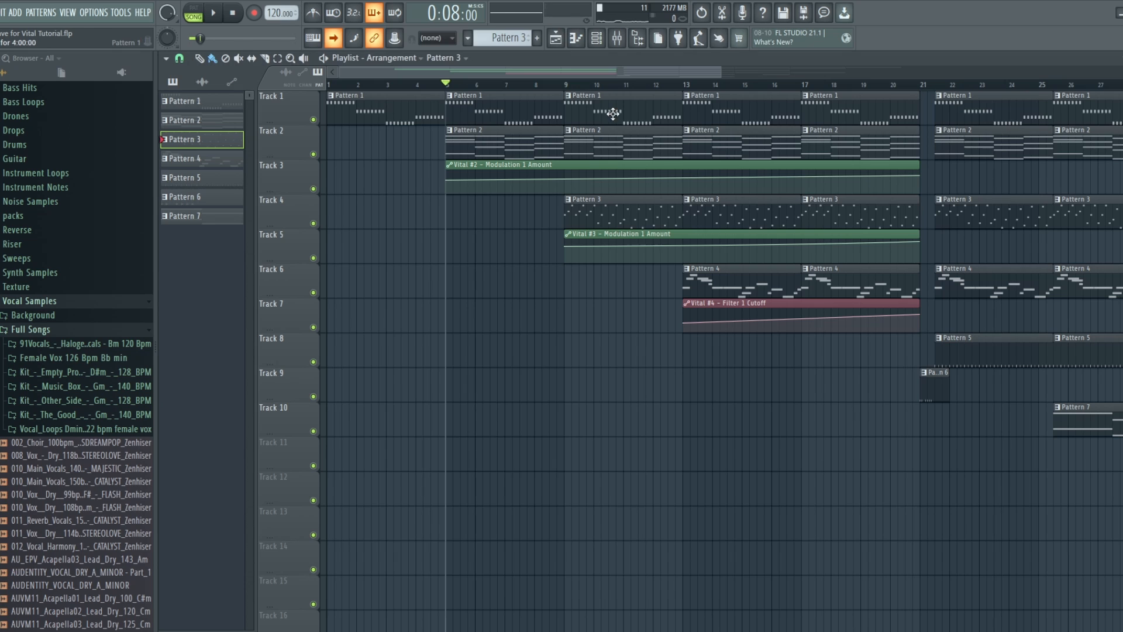
left_click(568, 86)
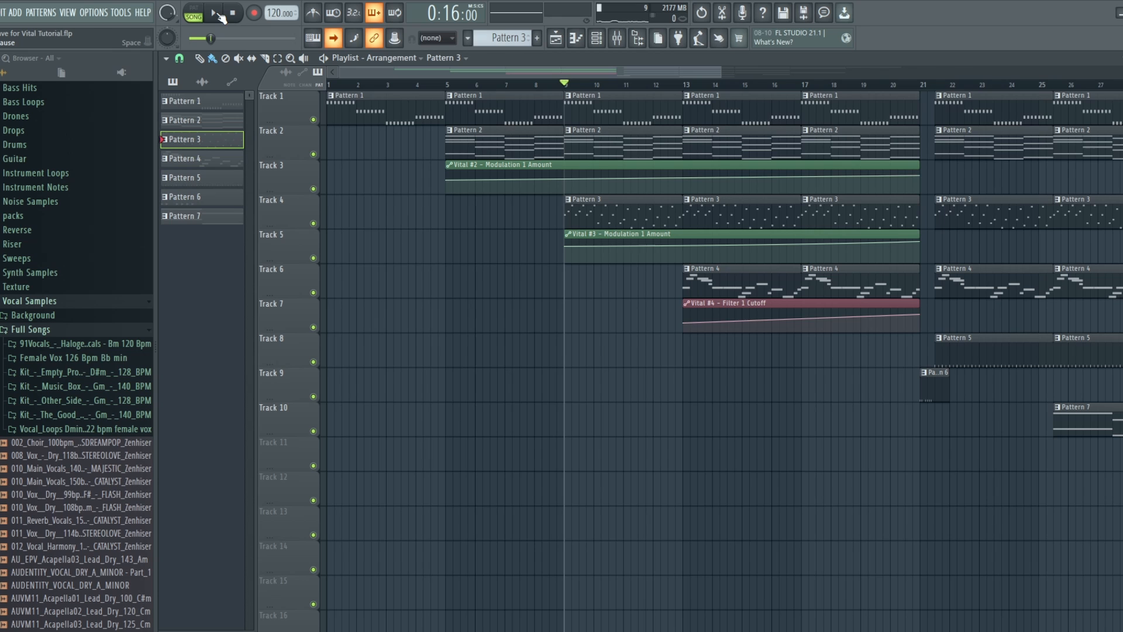
left_click(217, 14)
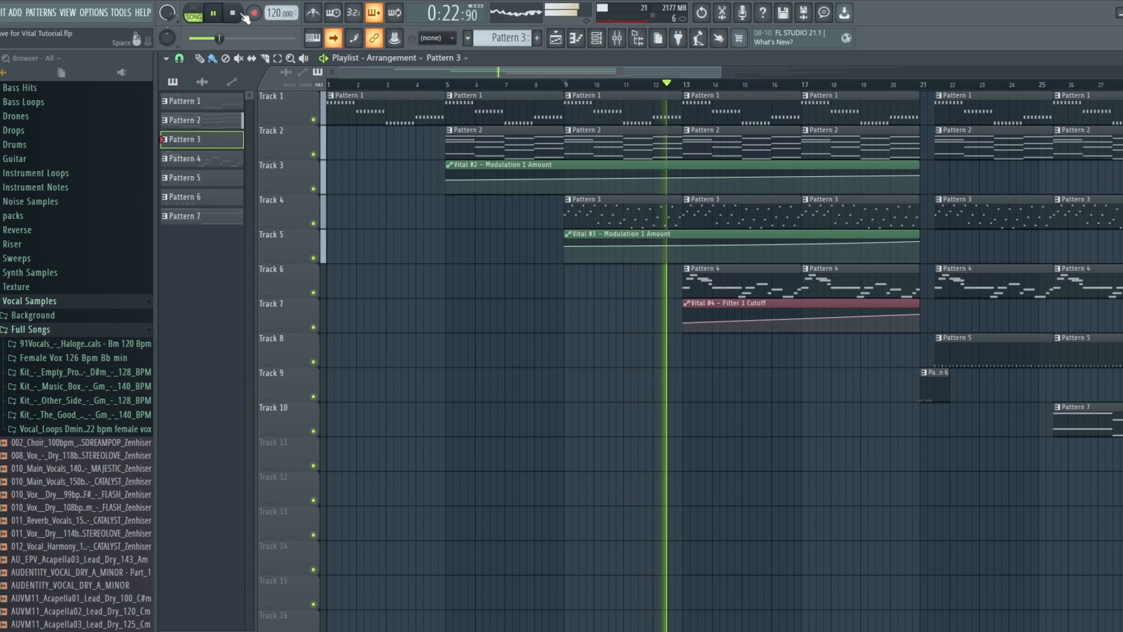
left_click(244, 15)
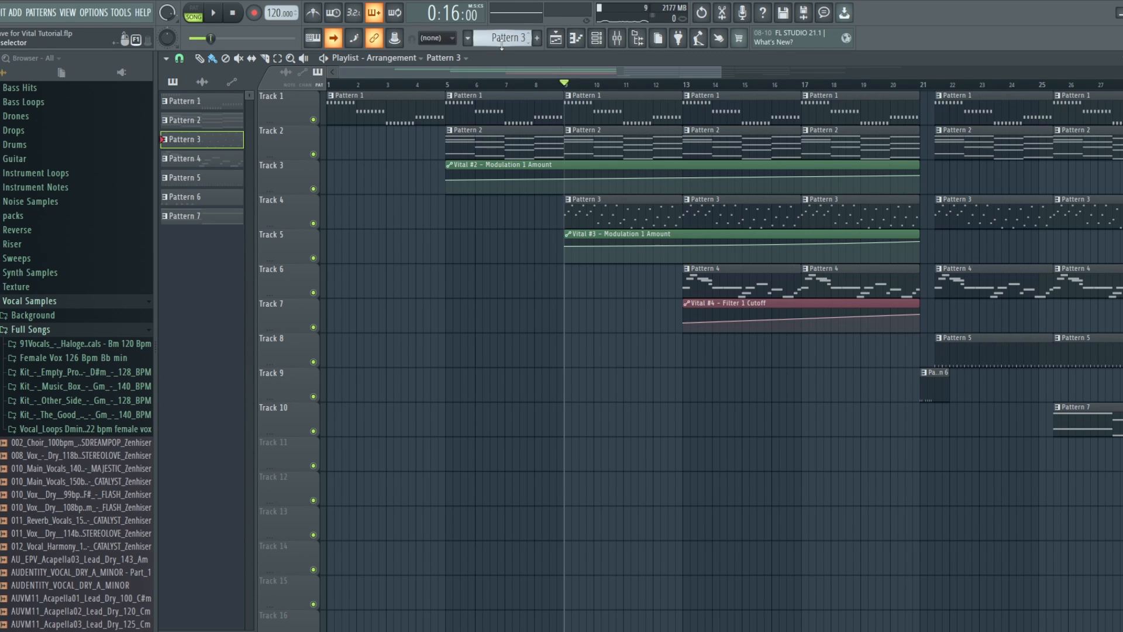
Switch to Pattern 4 and increase the Env 2 modulation amount on Filter 1's cutoff in the Vital #4 lead synth.
left_click_drag(502, 44, 502, 38)
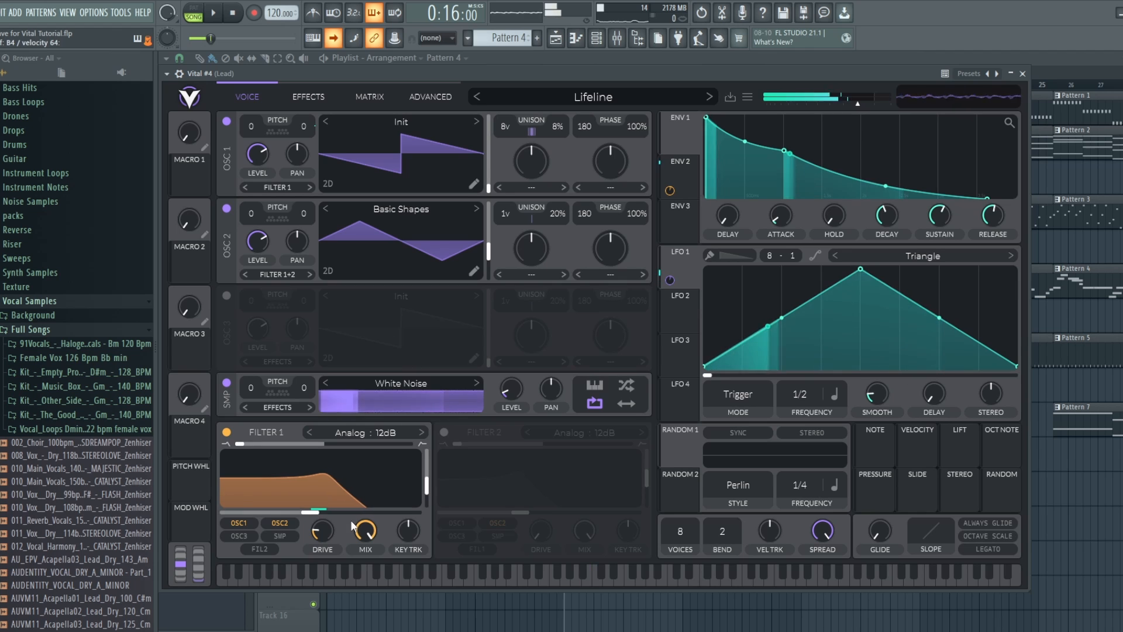
mouse_move(324, 495)
left_click_drag(325, 498, 324, 492)
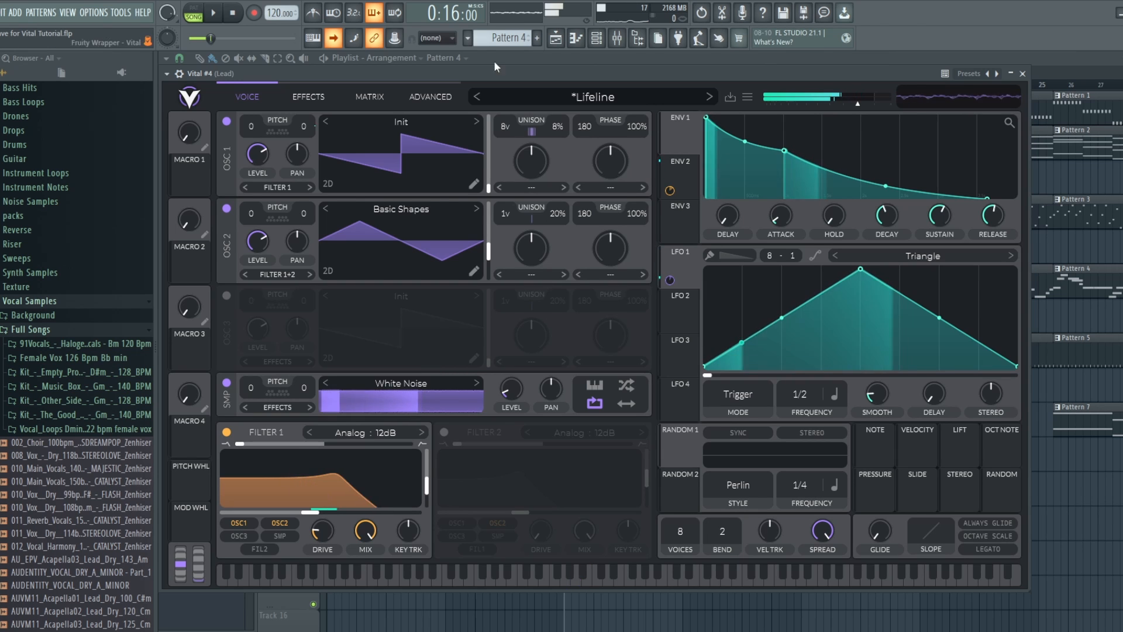
Return to the playlist and play Pattern 4 on its own in pattern mode.
left_click(553, 43)
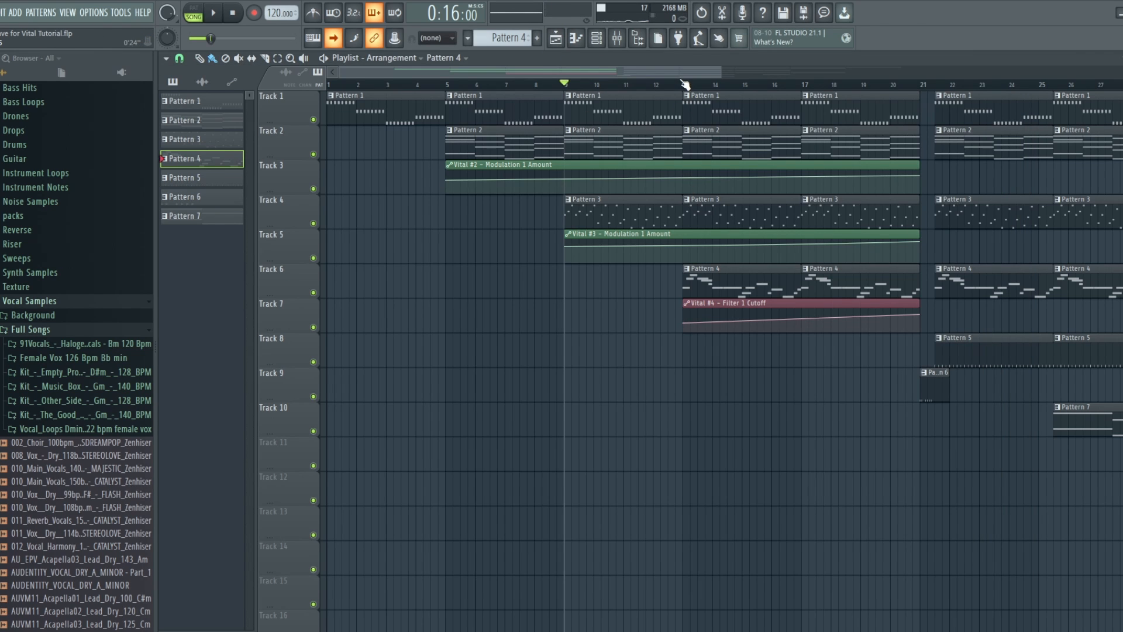
left_click(194, 8)
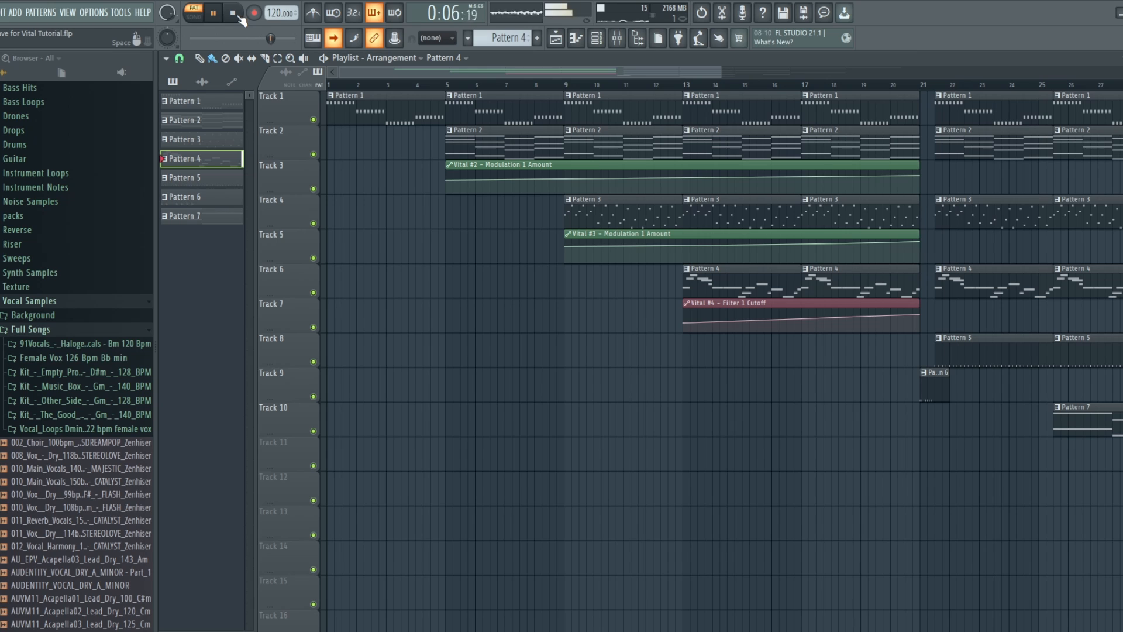
Stop the playback of Pattern 4 and set the song position to bar 13 in the playlist.
left_click(233, 13)
left_click(686, 89)
Switch to Pattern 7 and open its Vital #5 support lead synth from the channel rack.
scroll(761, 556, "down", 3)
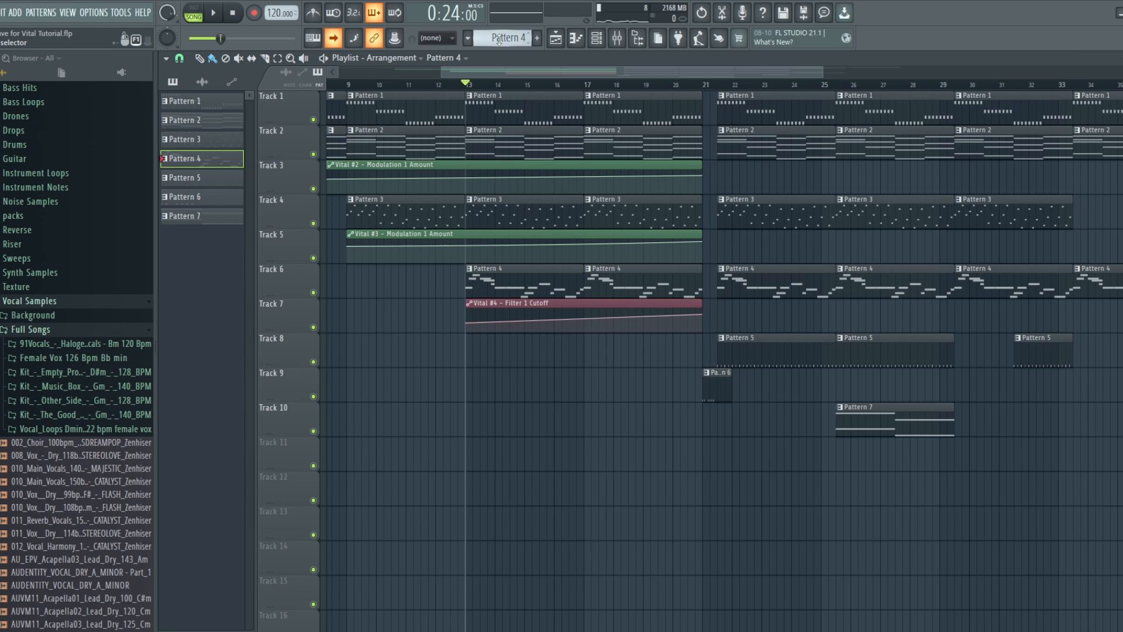
scroll(499, 40, "down", 1)
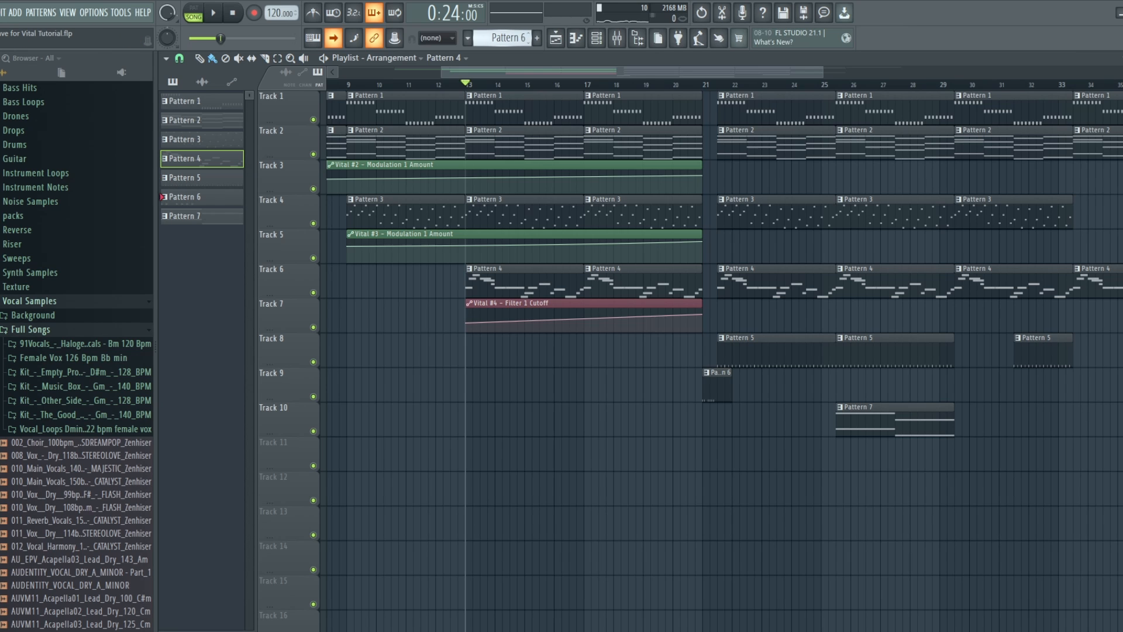
left_click(602, 38)
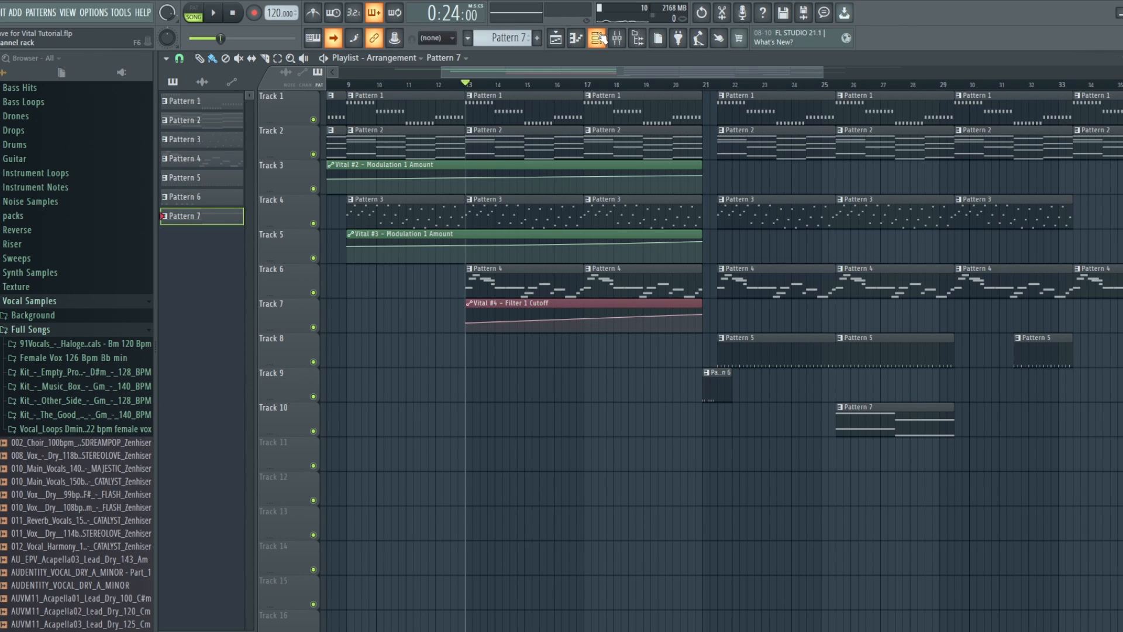
left_click(602, 38)
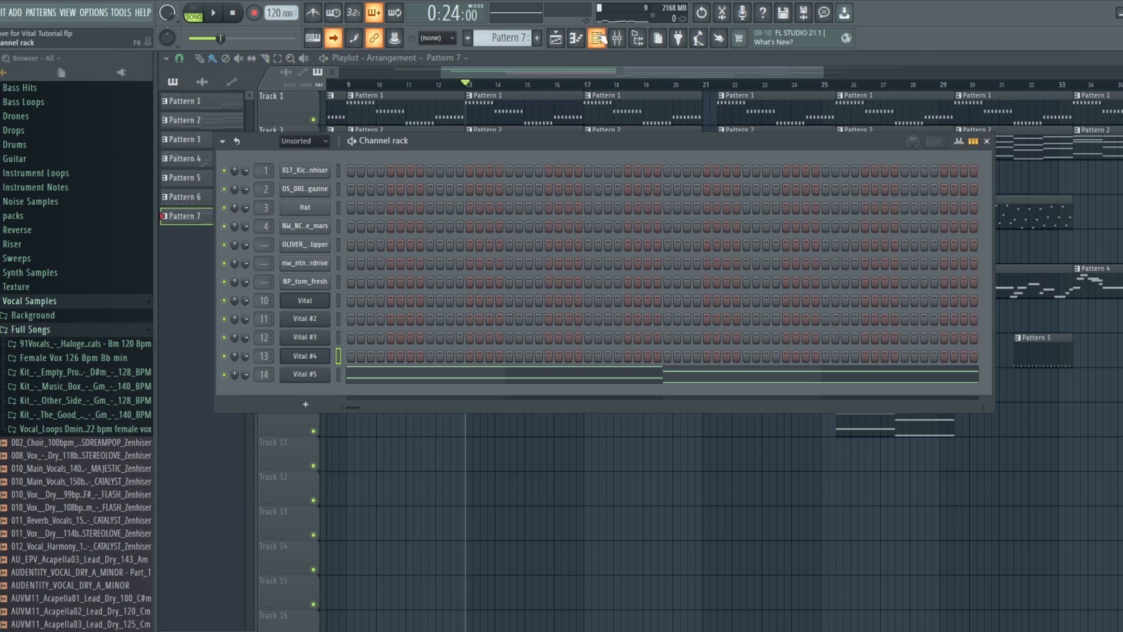
left_click(321, 374)
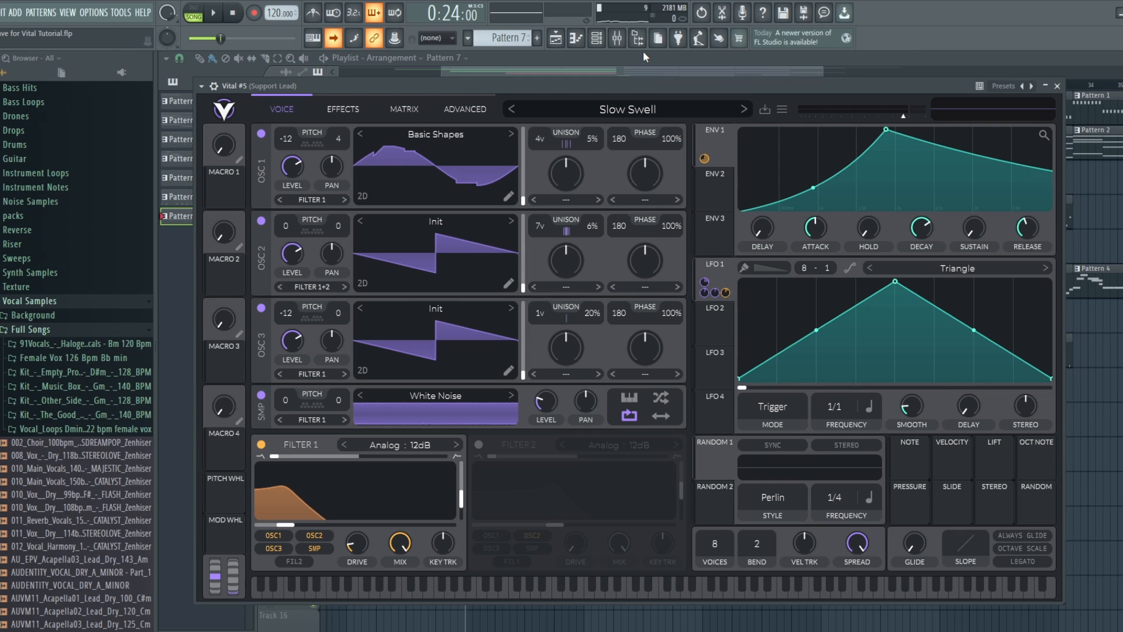
Return to the playlist, play the song arrangement from bar 13 past the Pattern 7 section, and stop playback.
left_click(556, 38)
mouse_move(570, 72)
left_mouse_down()
mouse_move(580, 72)
mouse_move(543, 72)
mouse_move(723, 72)
mouse_move(591, 71)
left_mouse_up()
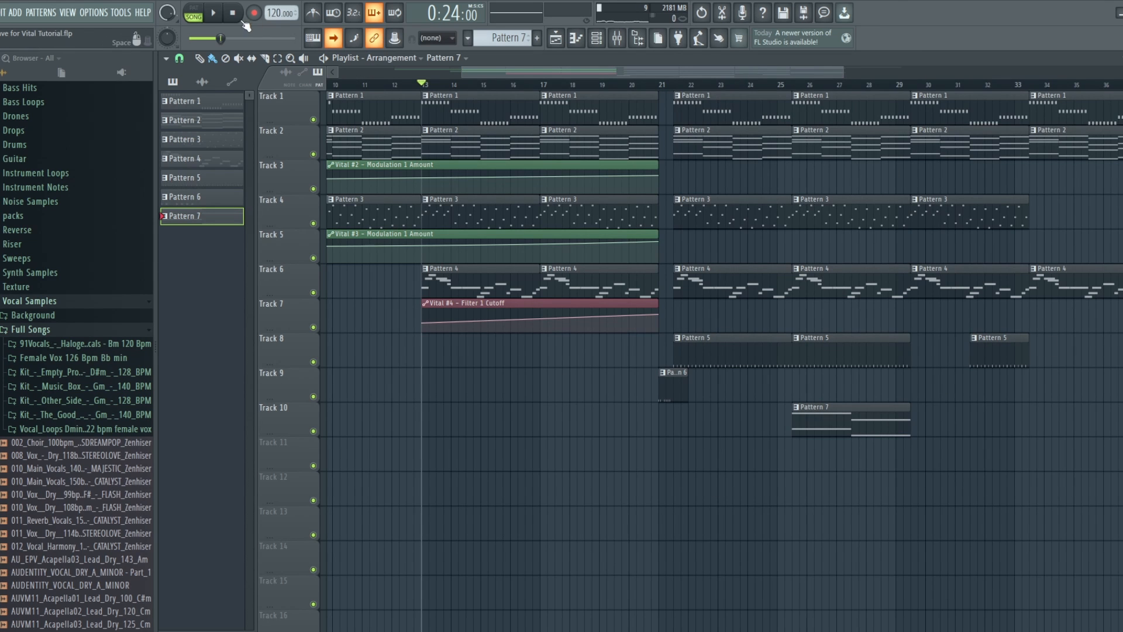
left_click(211, 19)
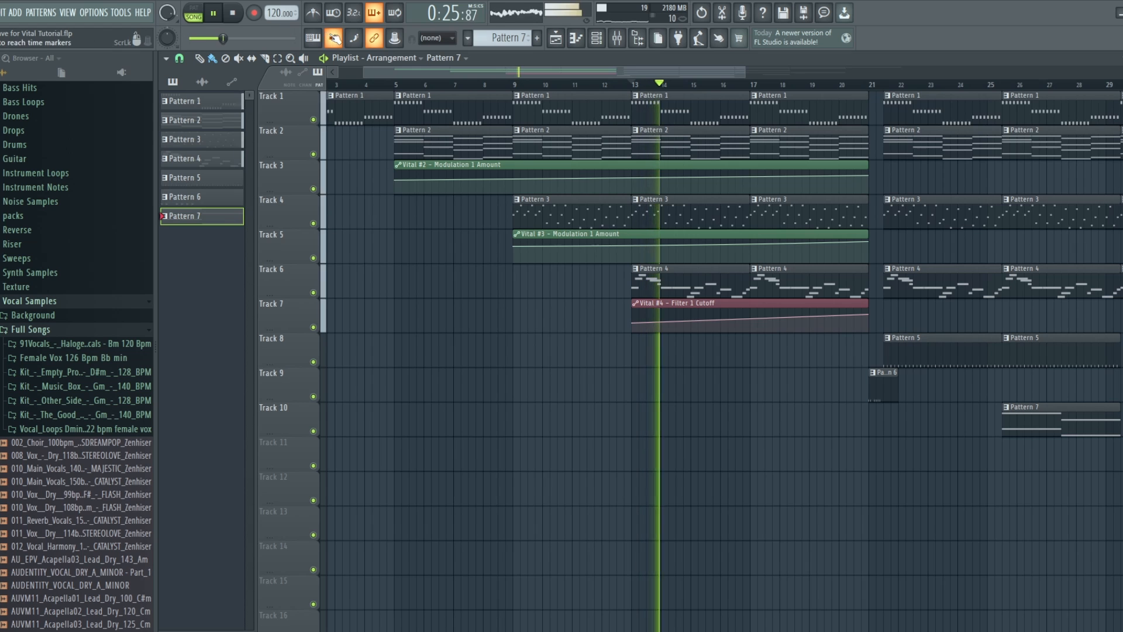
left_click_drag(556, 72, 636, 70)
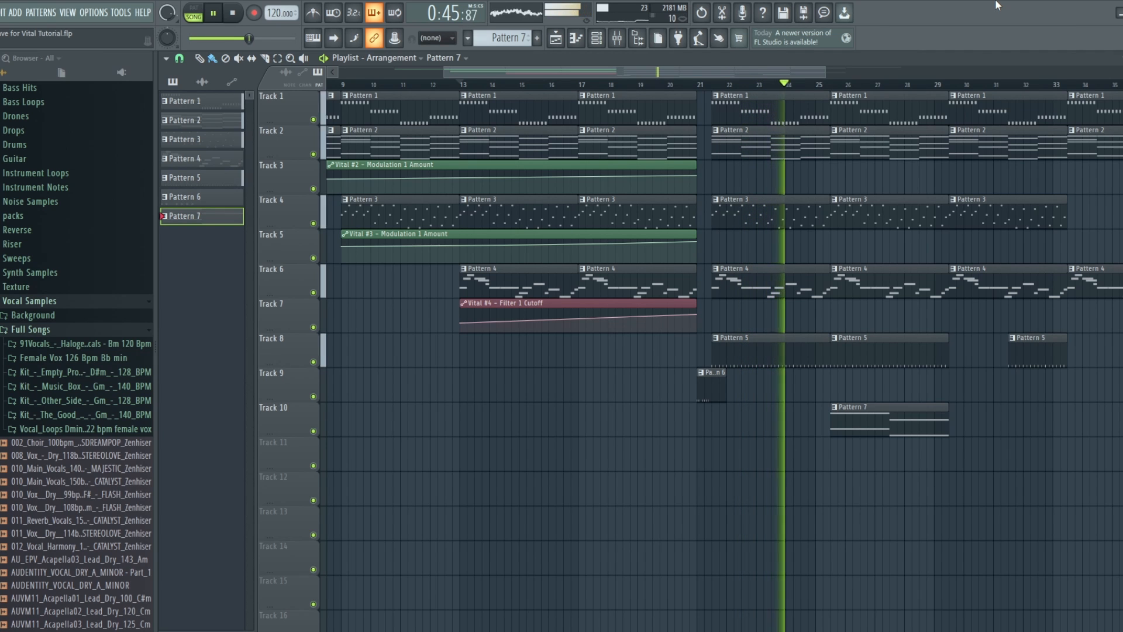
left_click_drag(746, 69, 804, 73)
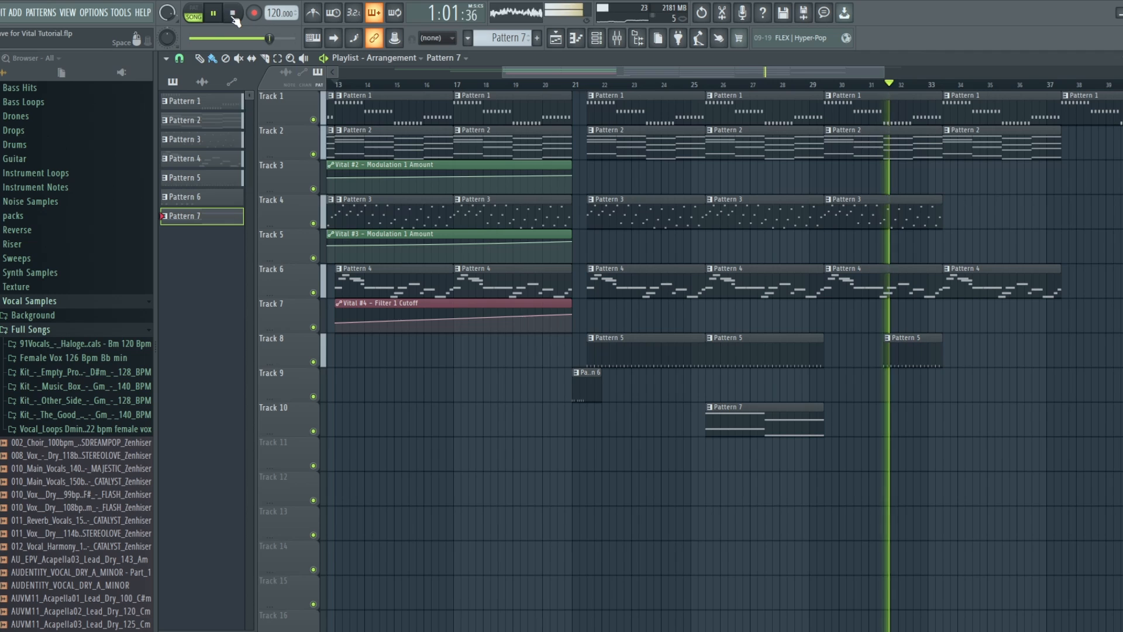
left_click(234, 17)
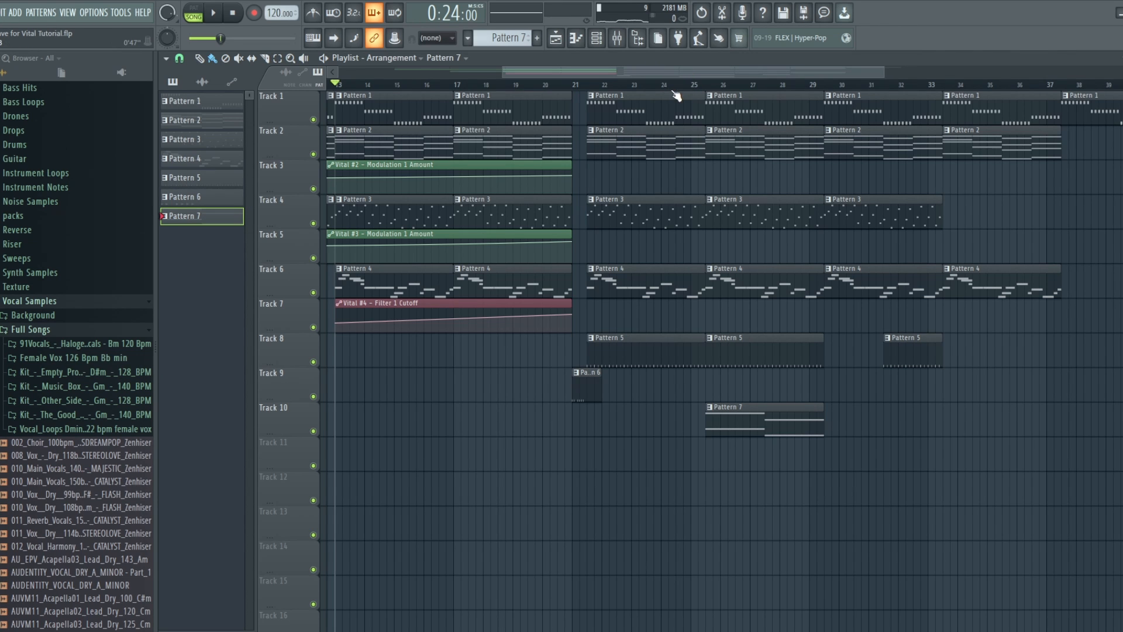
left_click_drag(674, 75, 645, 75)
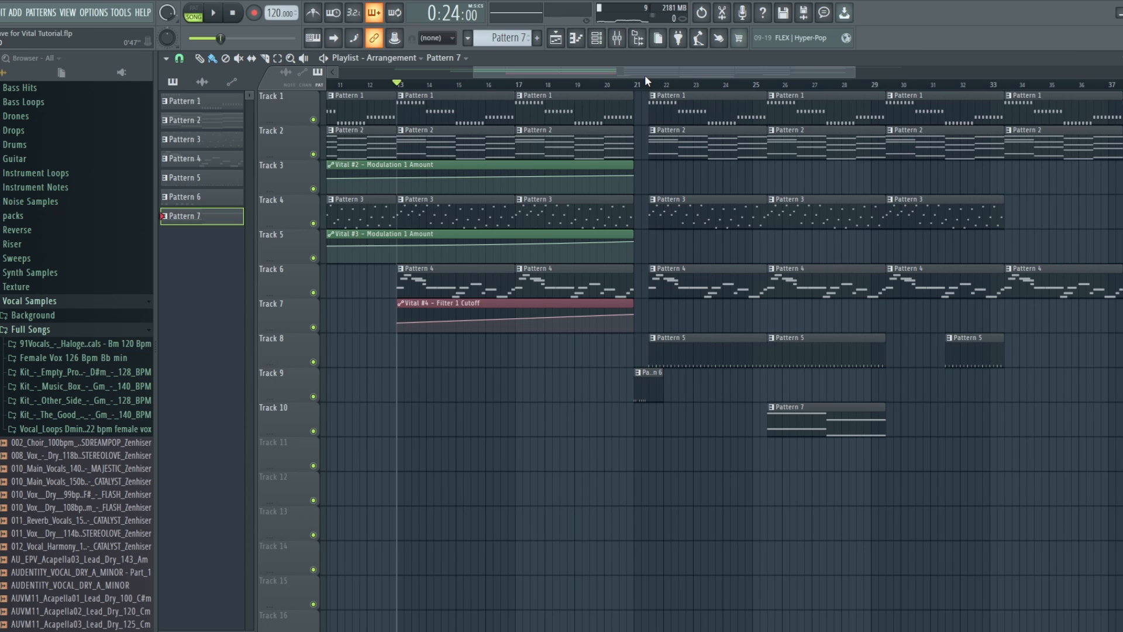